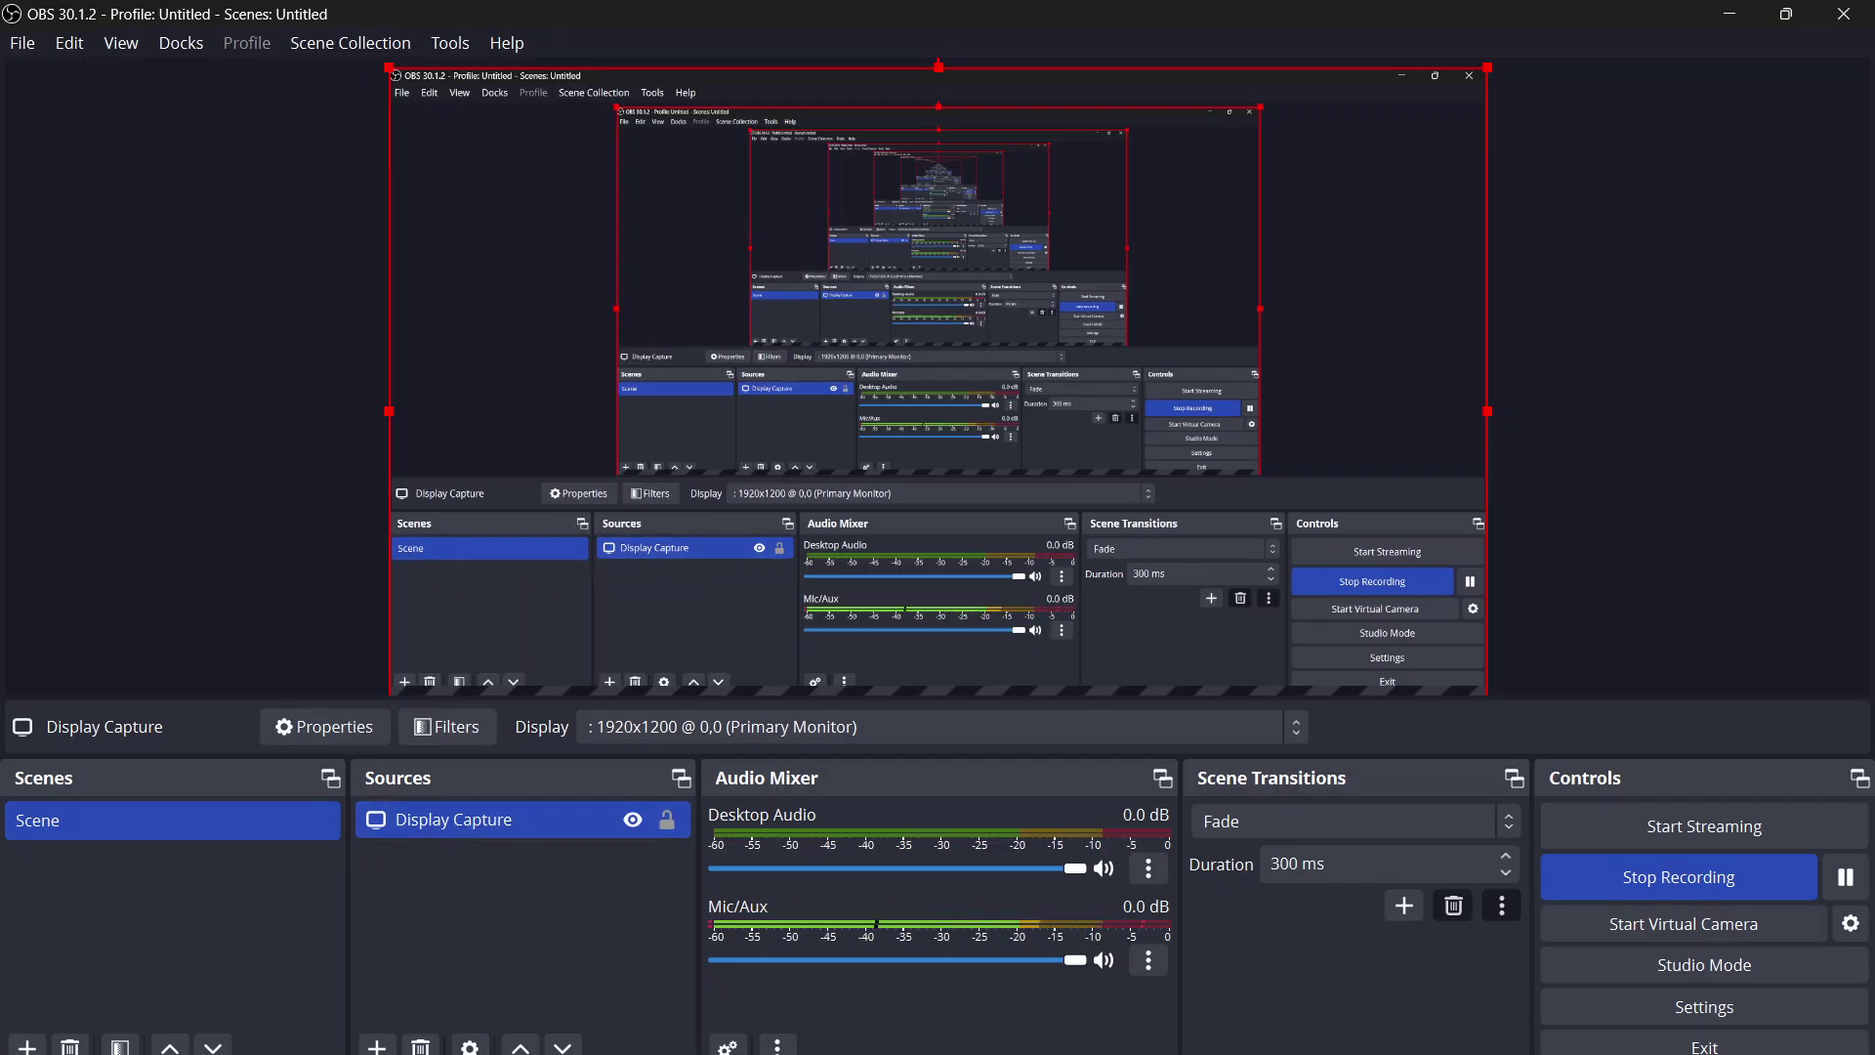
# - Start adding a second Display Capture source, then cancel it
pyautogui.click(374, 1047)
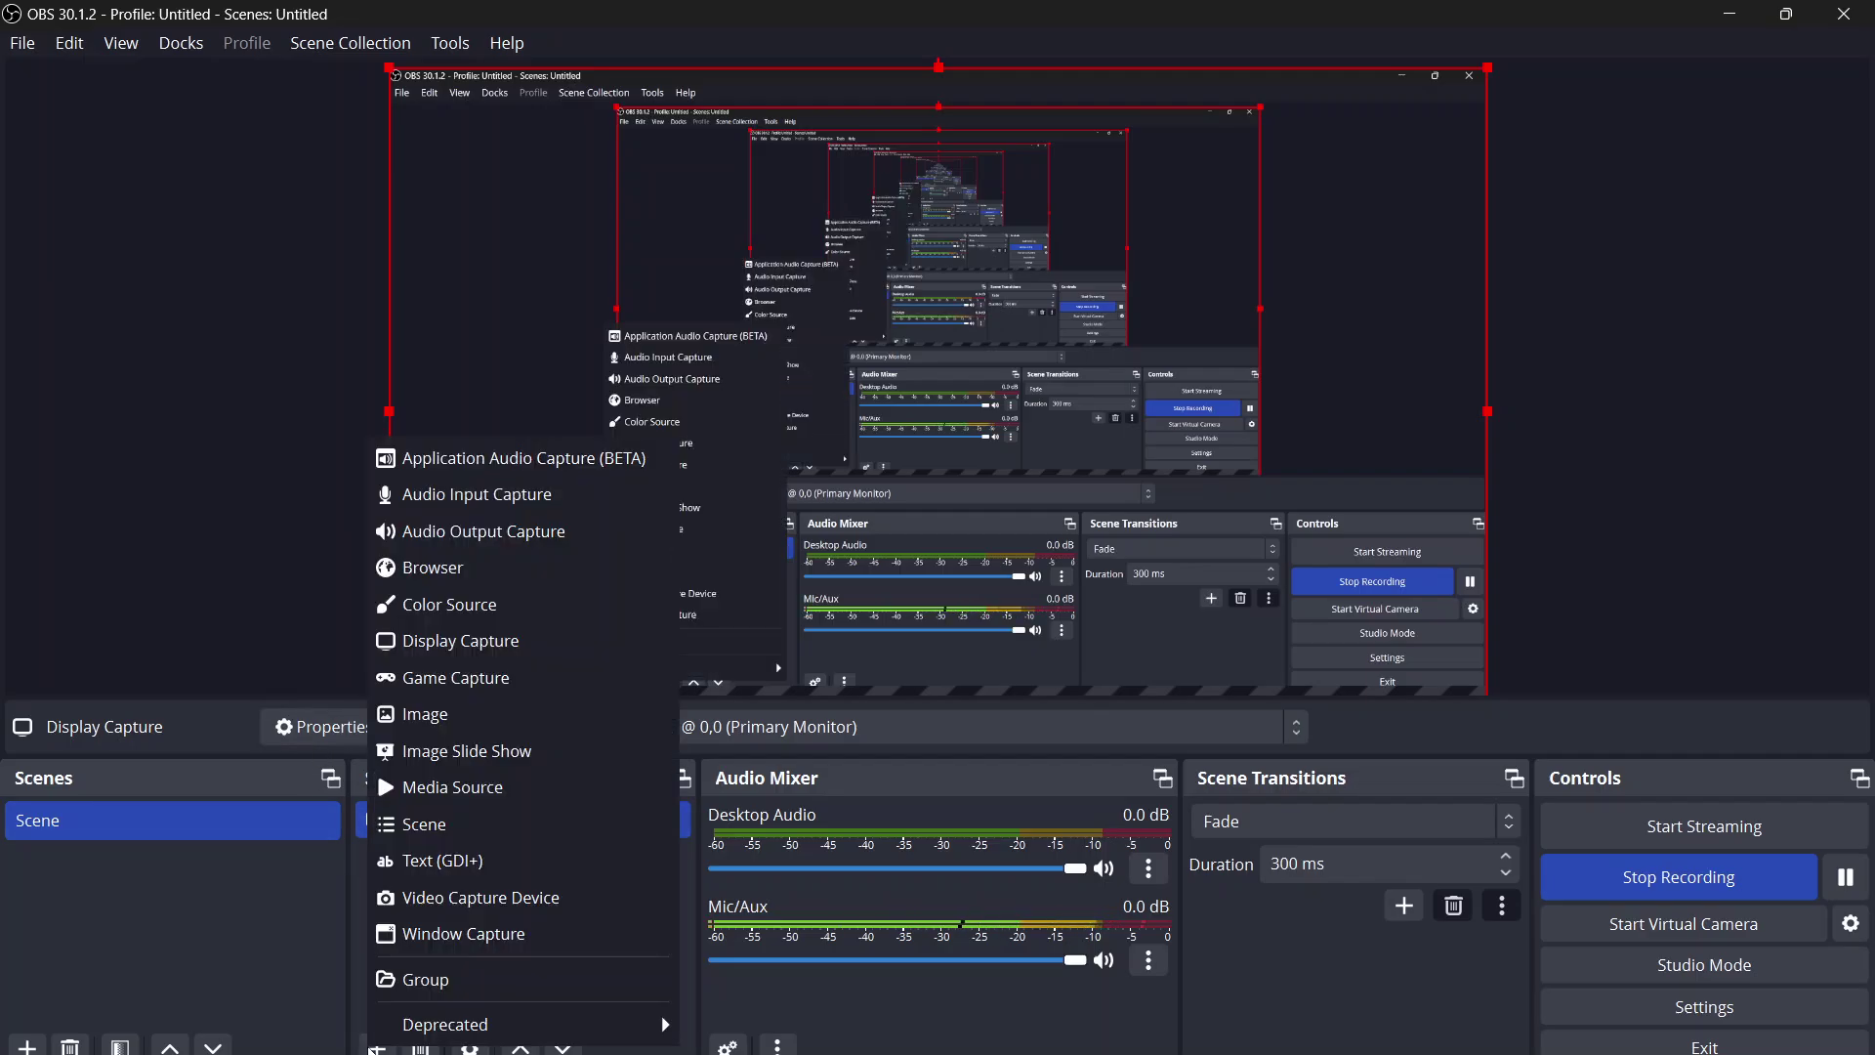
pyautogui.click(455, 644)
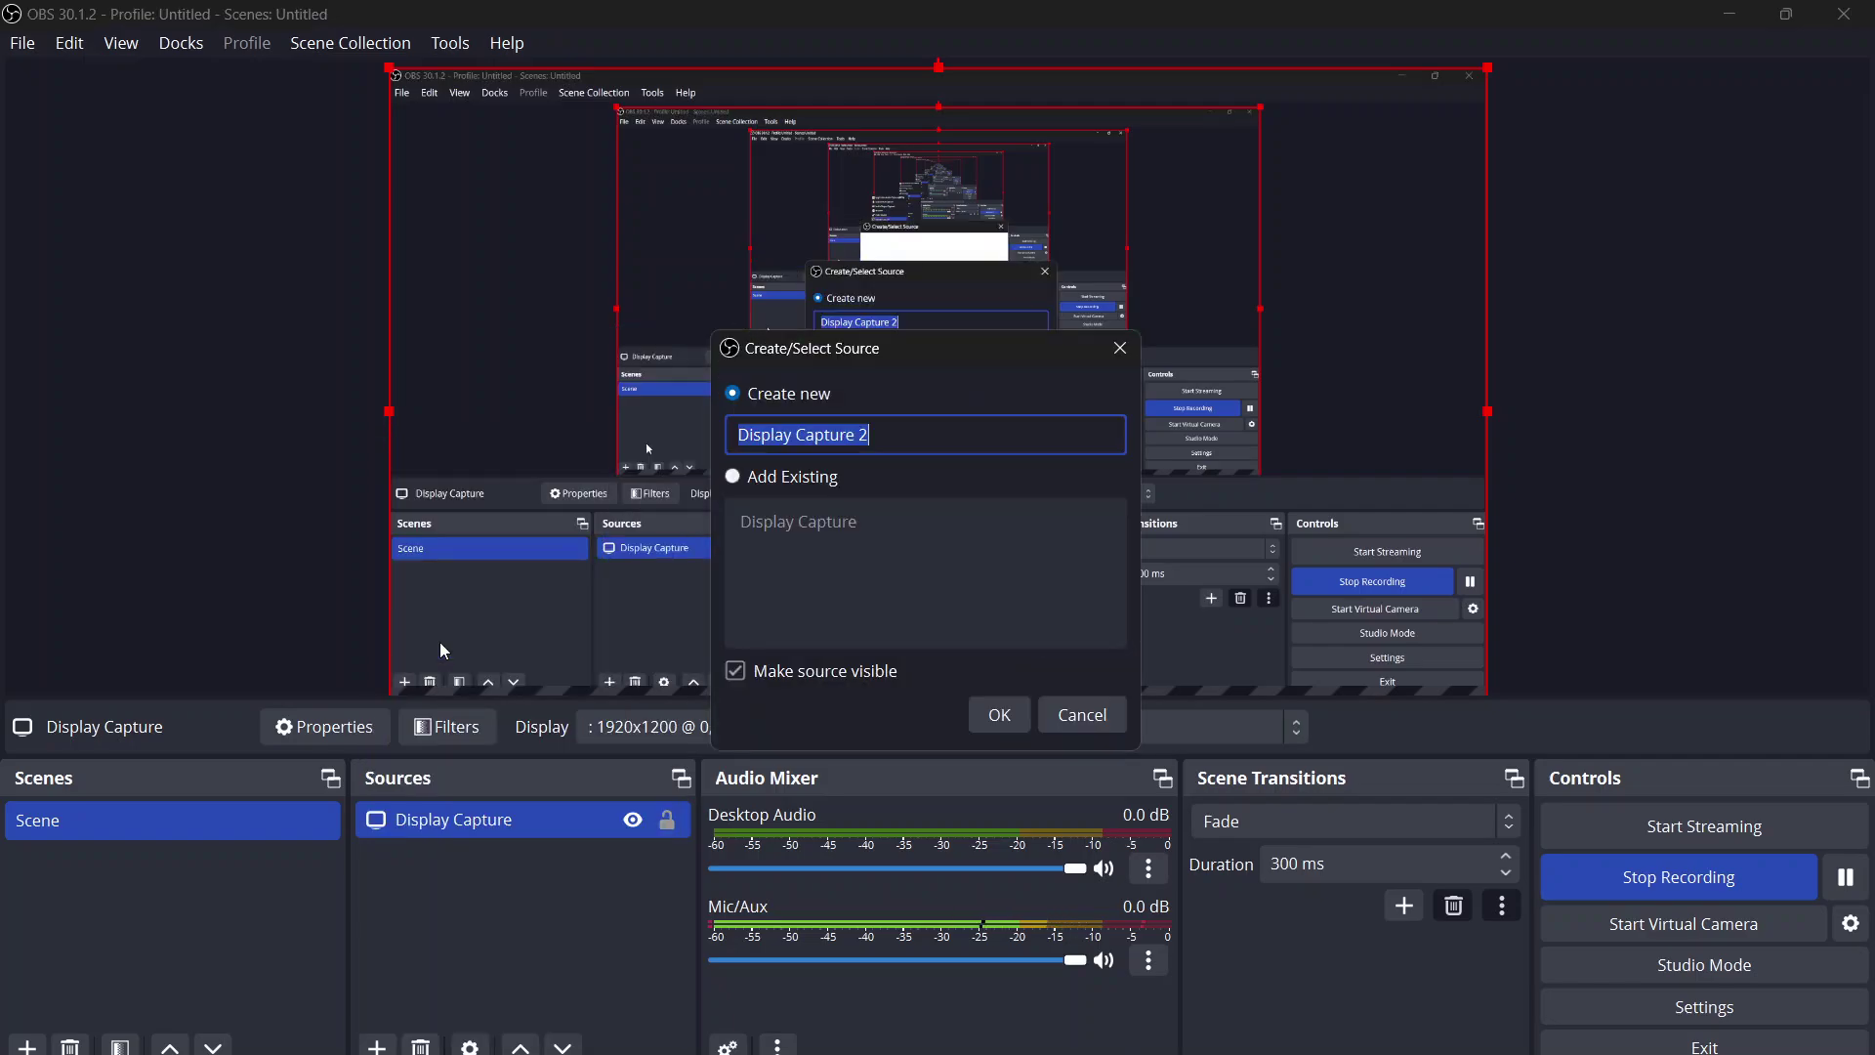
pyautogui.click(1120, 351)
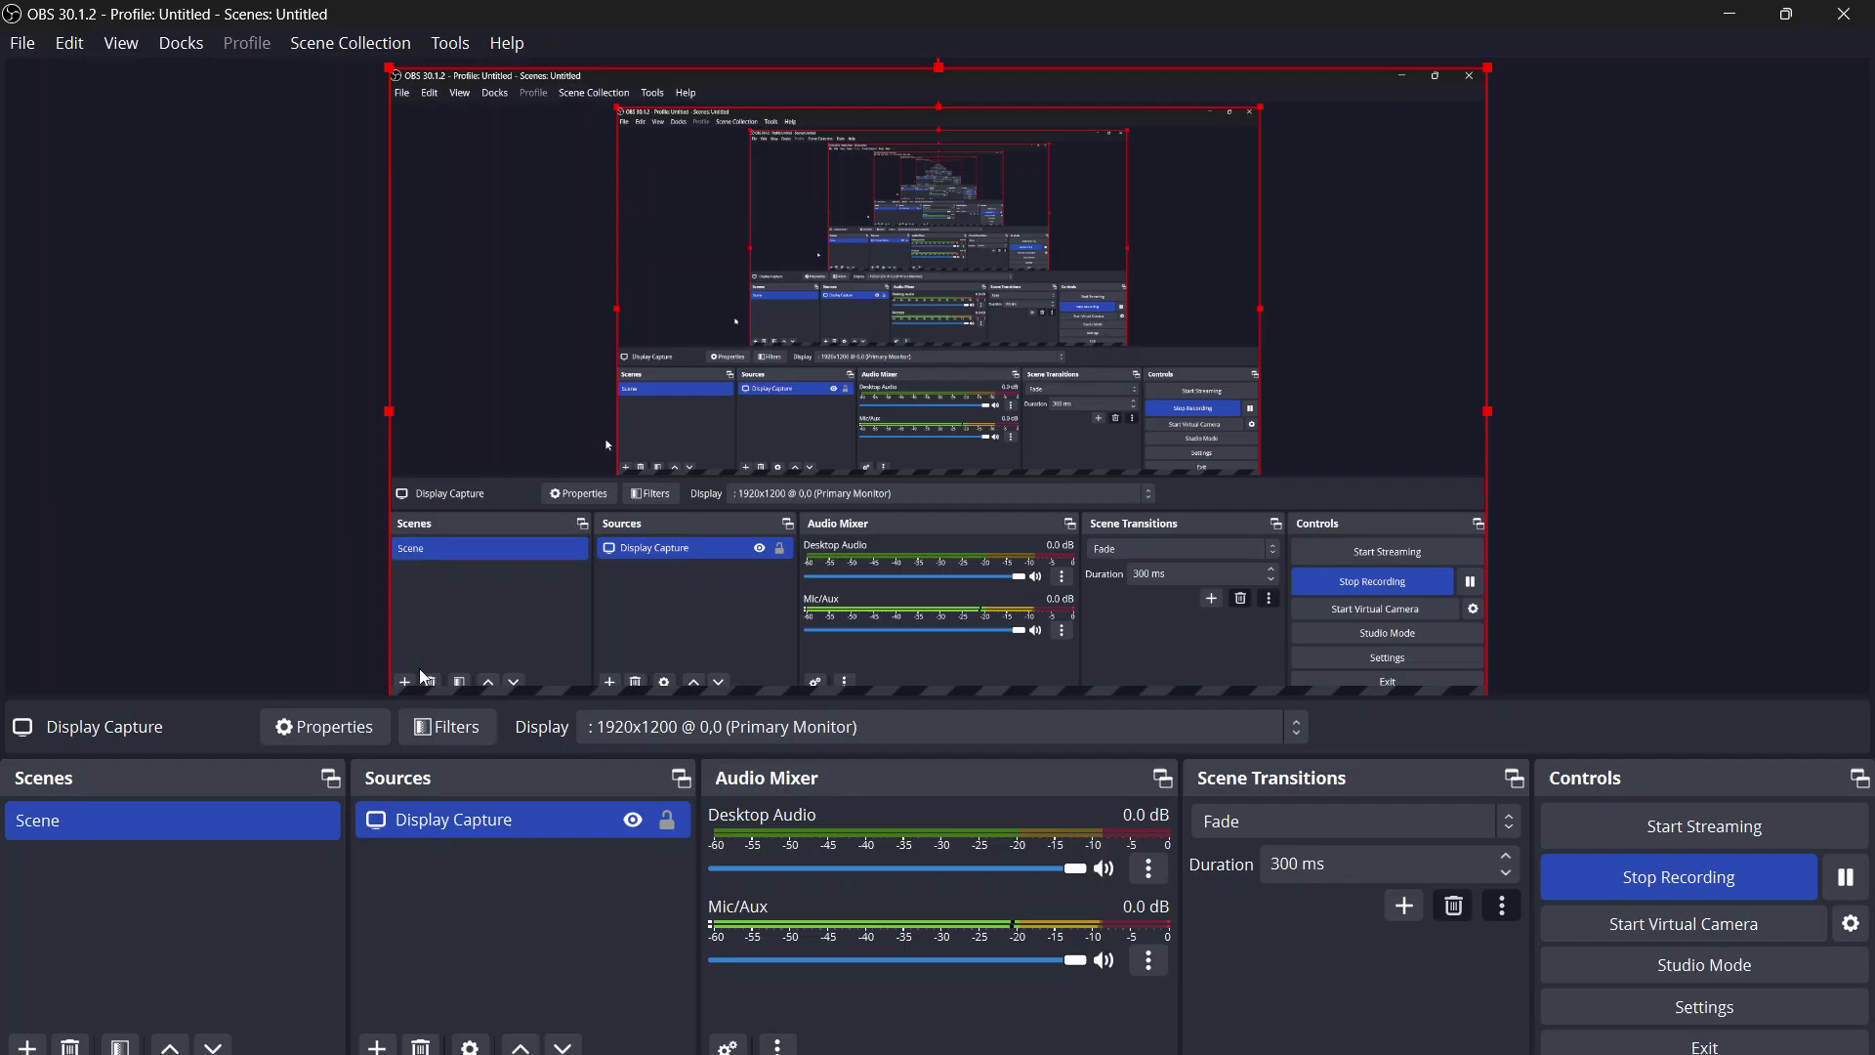
# - Bring up Edit Transform for the existing Display Capture source (size 1920 by 1200)
pyautogui.rightClick(546, 825)
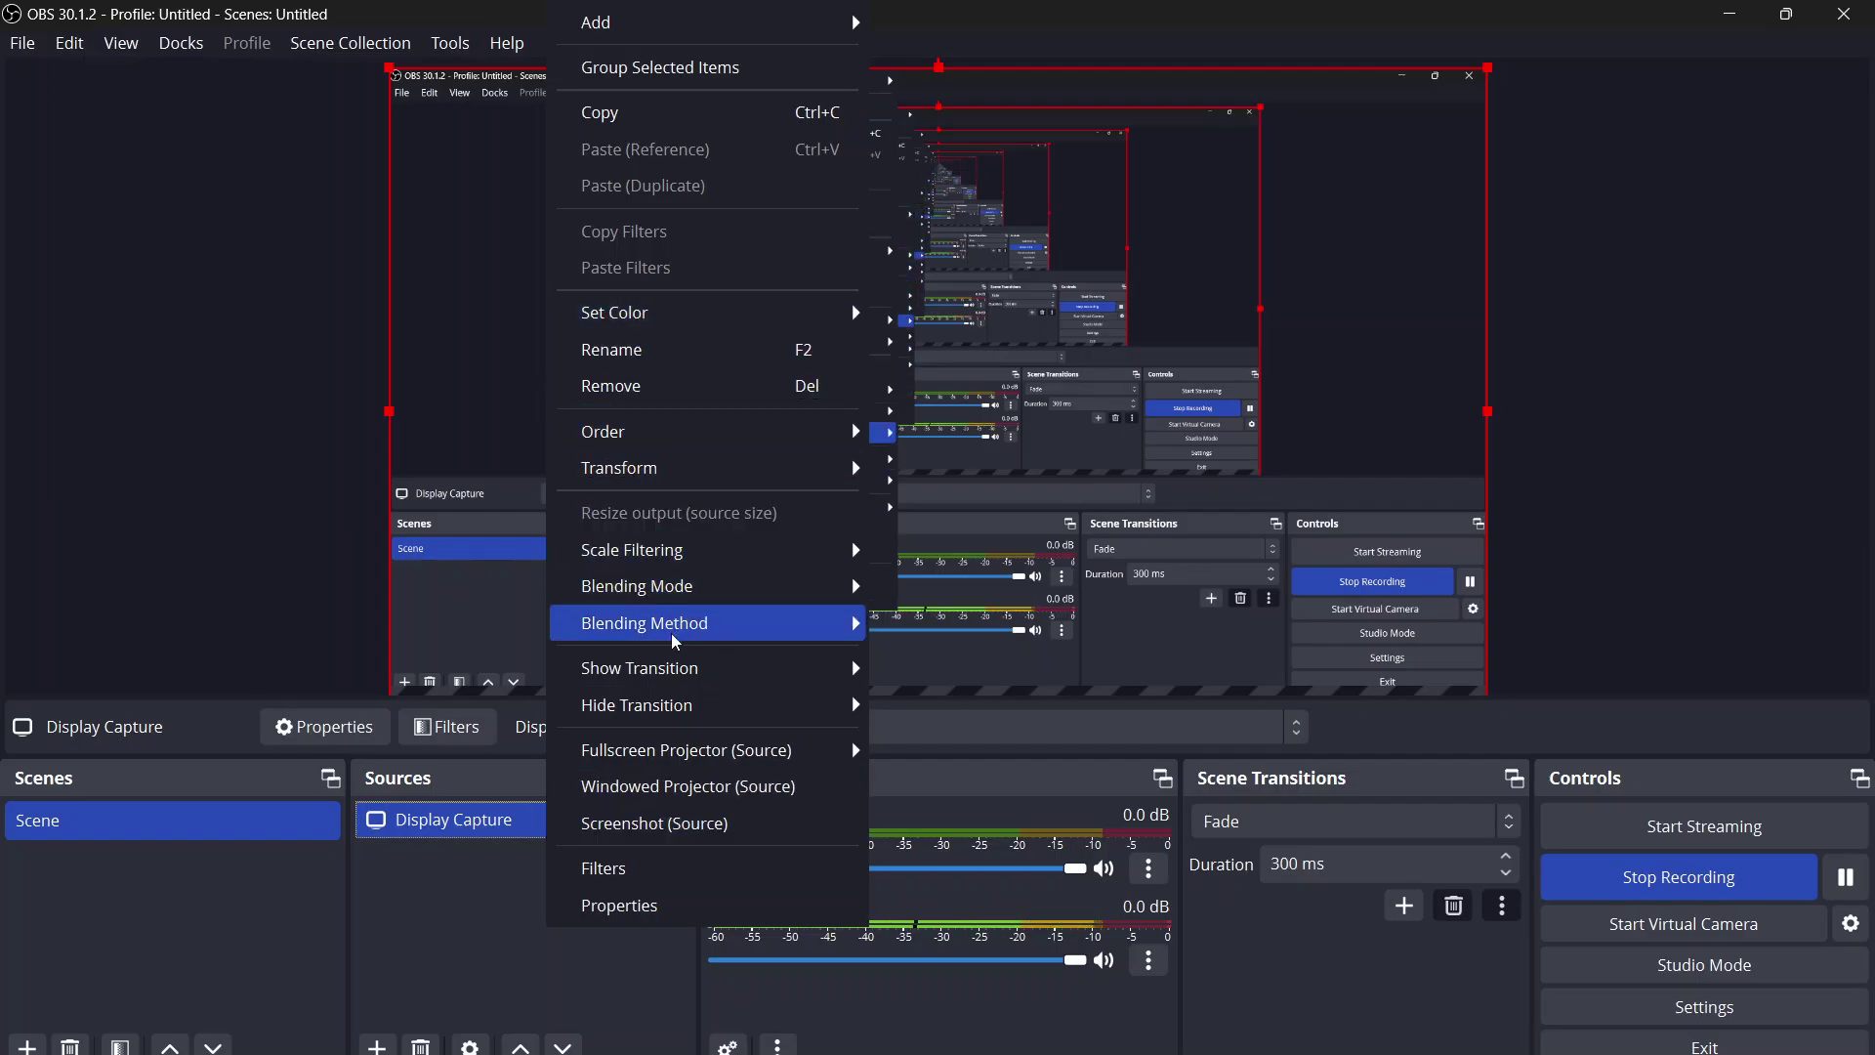
pyautogui.moveTo(704, 467)
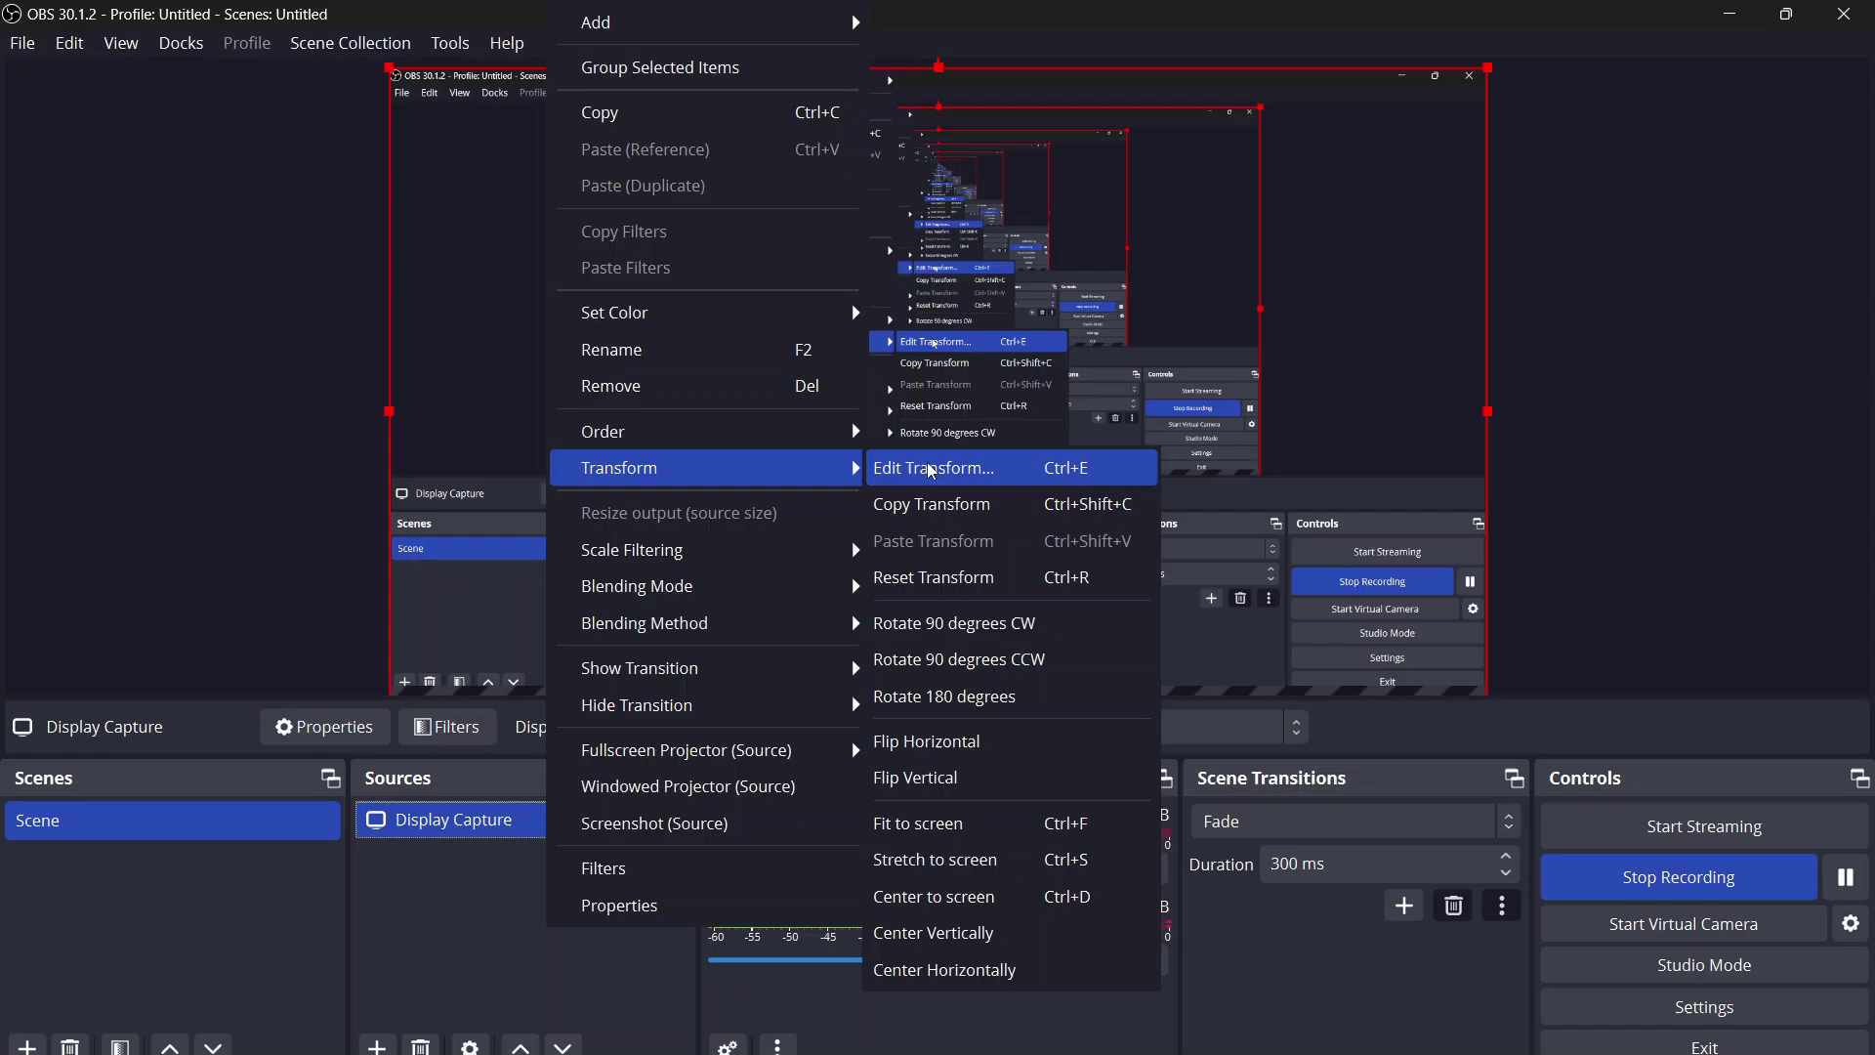
pyautogui.click(928, 467)
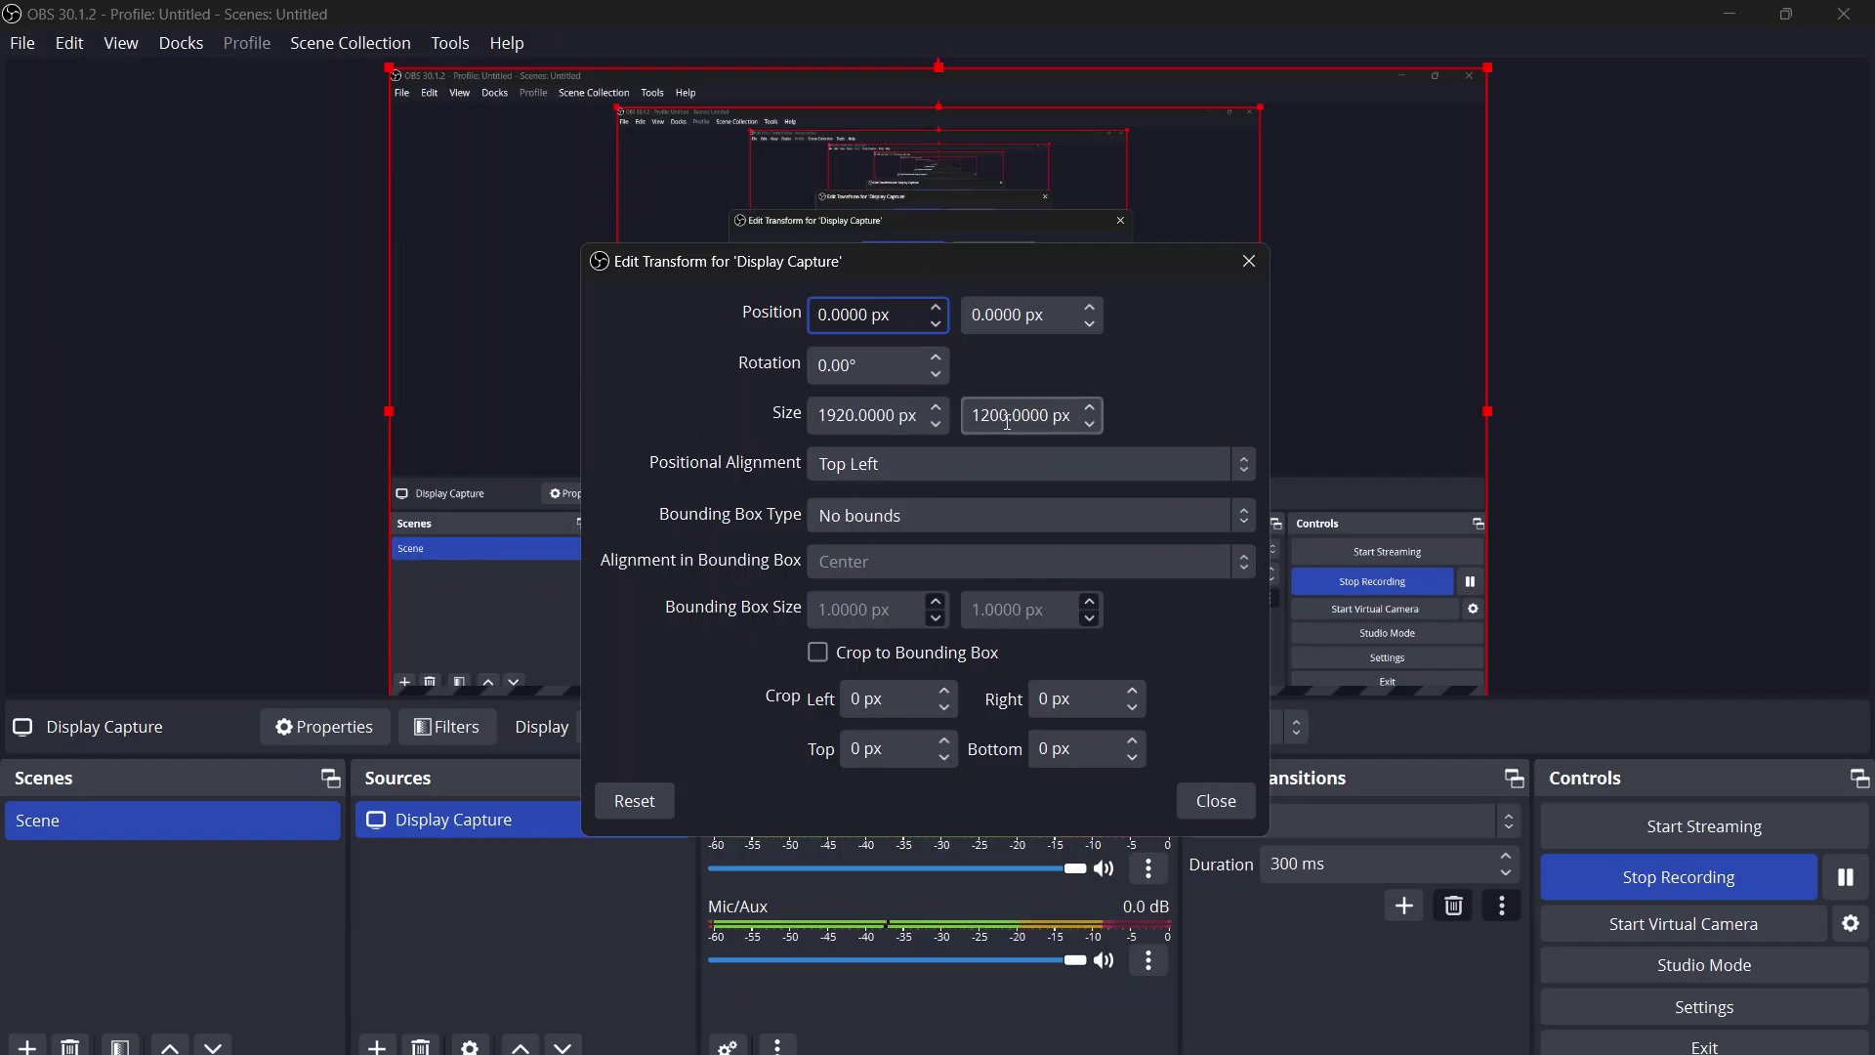
# - Change the source height from 1200 to 1080, making it 1920 by 1080, and close the dialog
pyautogui.moveTo(1006, 417); pyautogui.dragTo(931, 419)
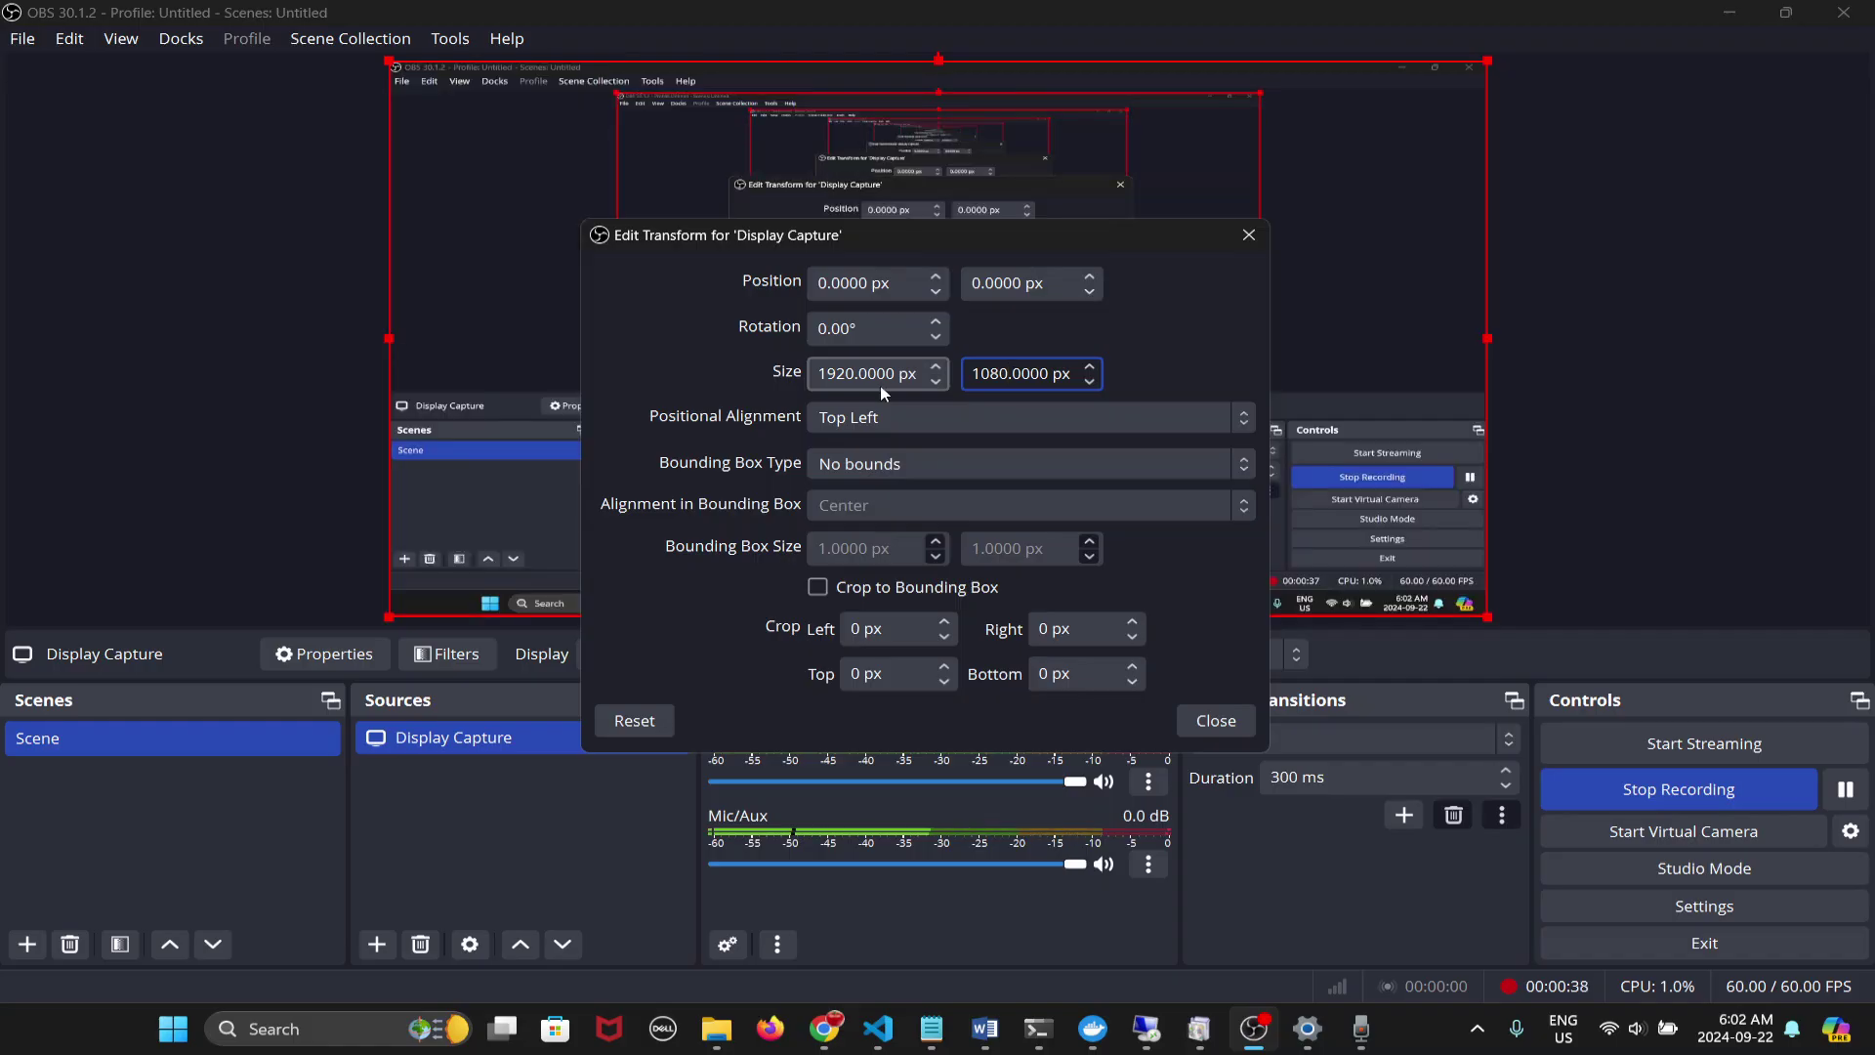
pyautogui.click(1211, 722)
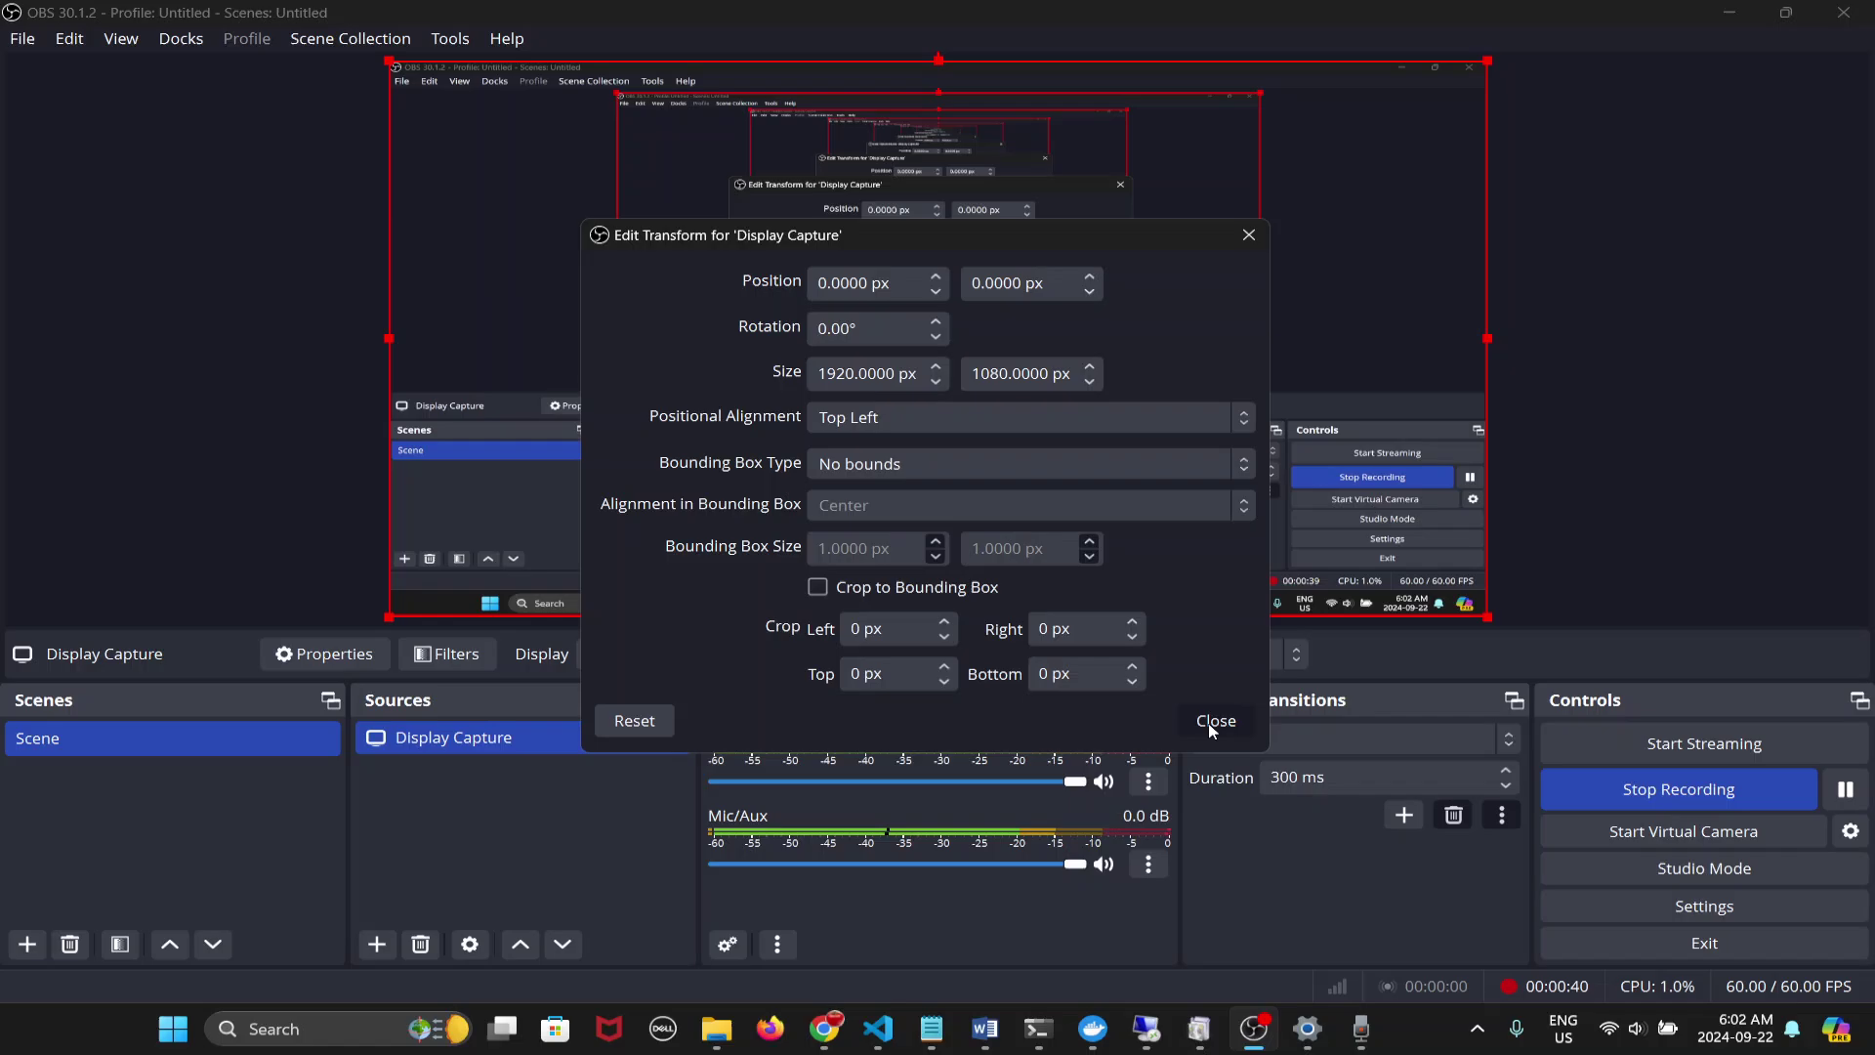